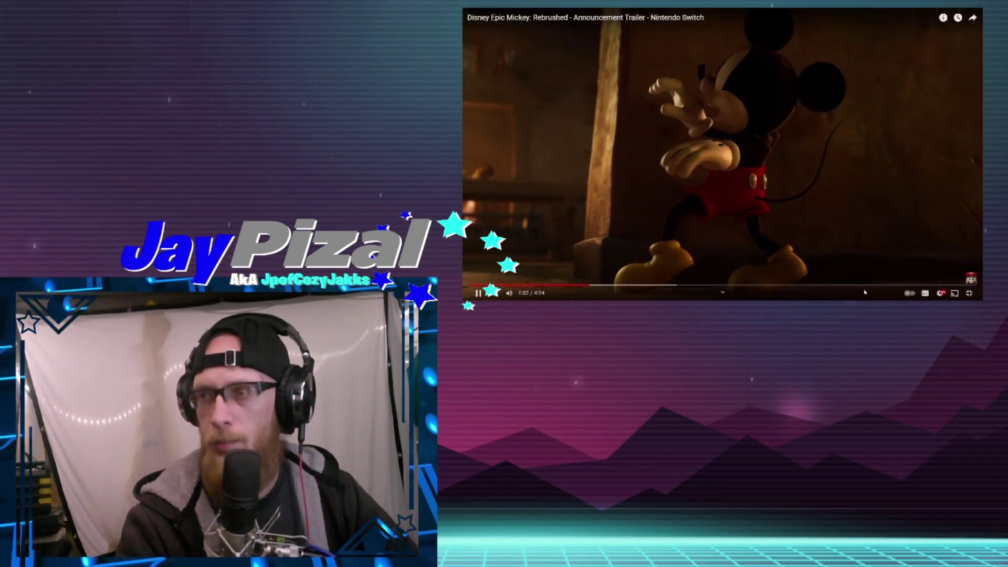
- Pause the Epic Mickey: Rebrushed trailer to comment, then resume playback
click(864, 277)
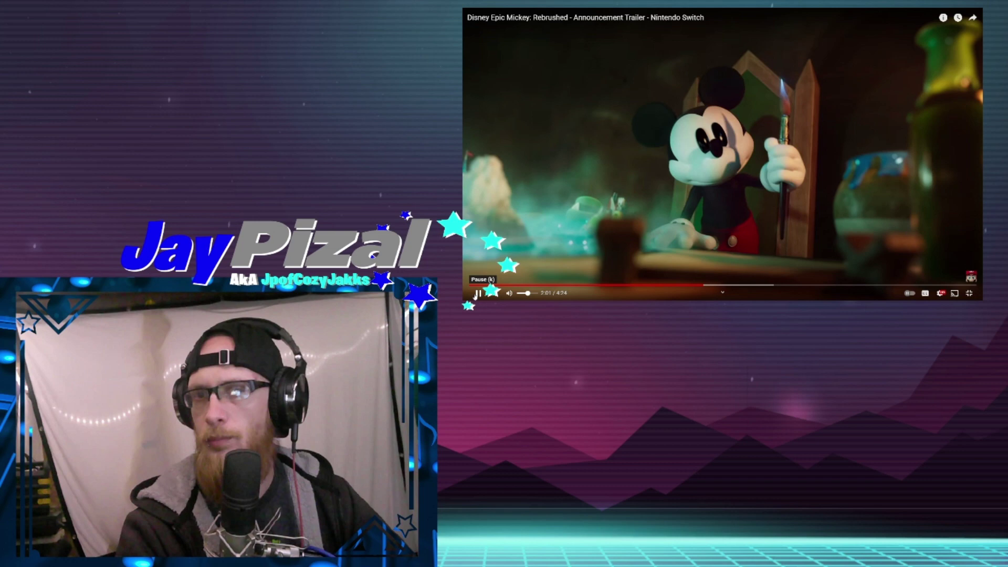
click(478, 293)
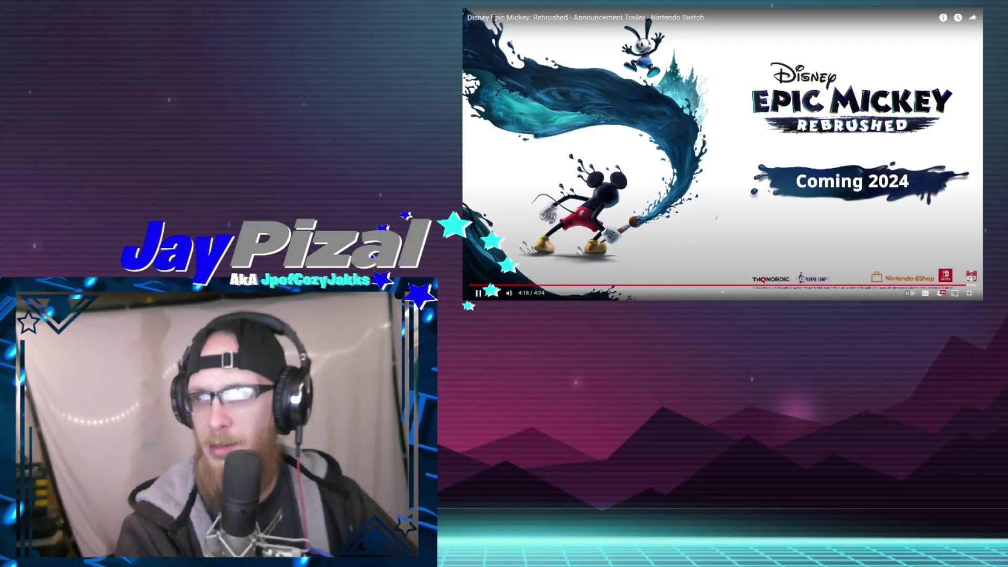
- Pause the trailer on its "Coming 2024" title card at 4:18
click(715, 218)
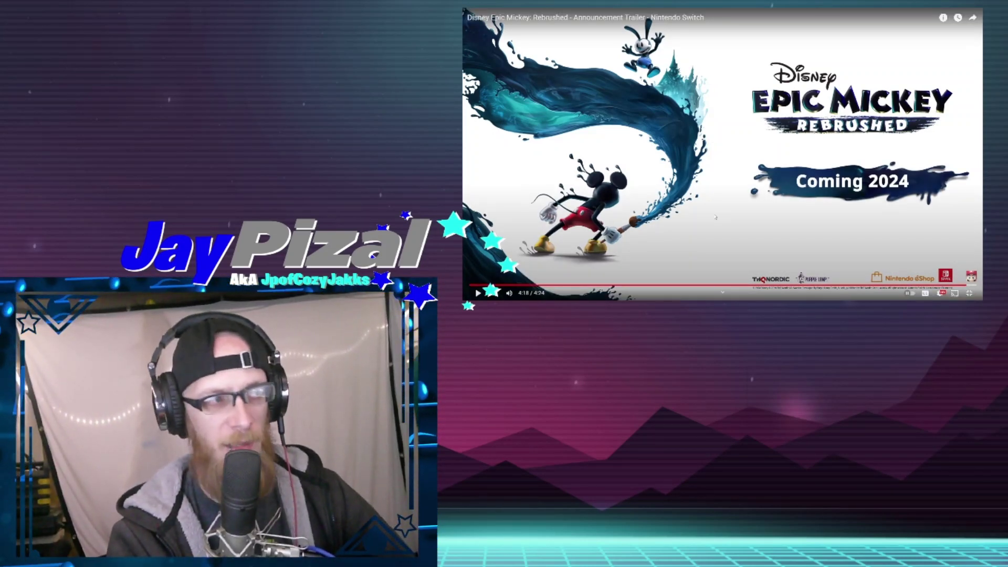